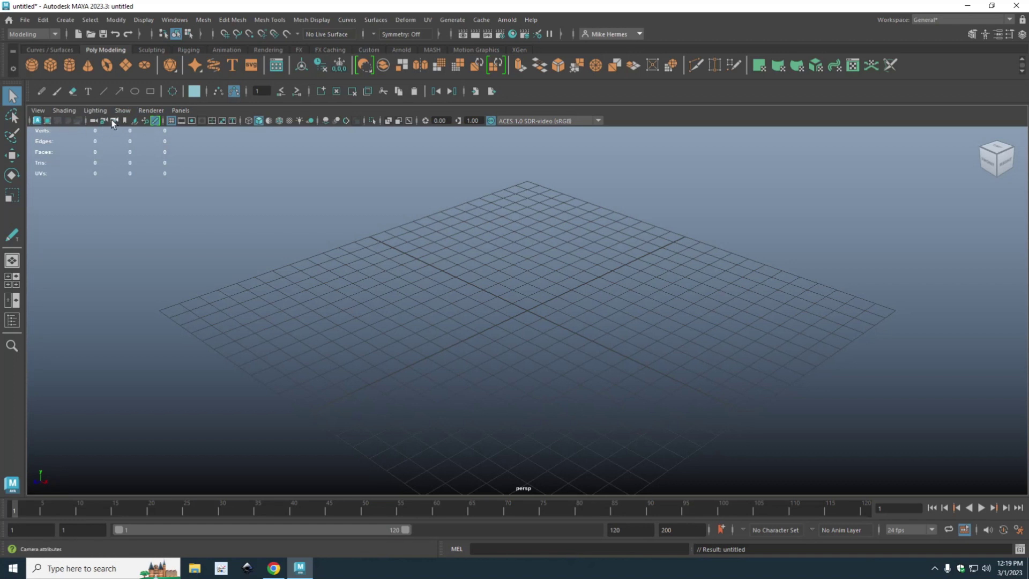
Toggle the Blue Pencil tools off and on, then draw and undo a looping pencil stroke.
left_click(154, 120)
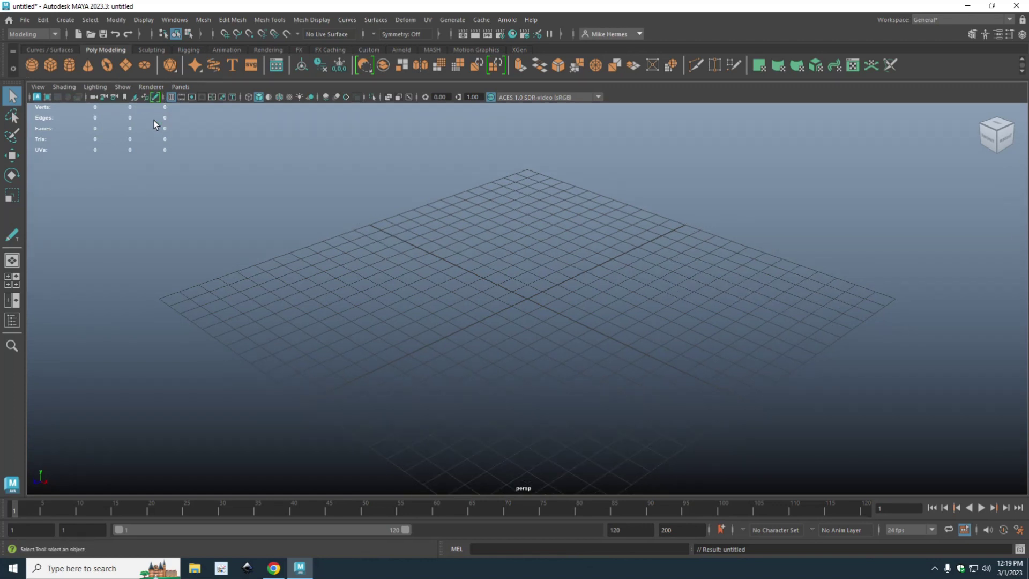
left_click(155, 97)
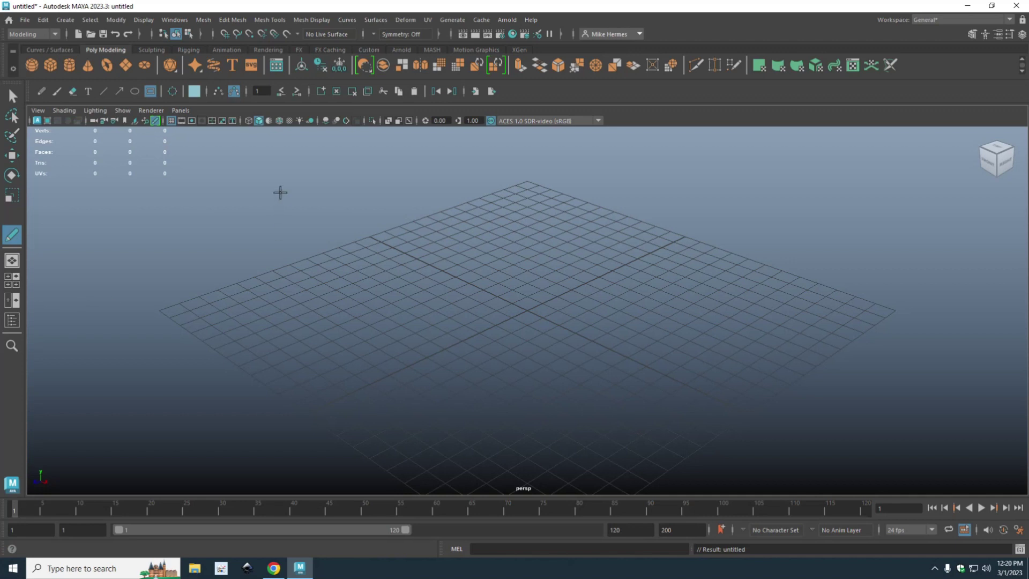
left_click(43, 94)
left_click_drag(400, 296, 333, 290)
mouse_move(561, 310)
left_mouse_down()
mouse_move(657, 323)
mouse_move(441, 349)
mouse_move(718, 236)
mouse_move(445, 397)
mouse_move(356, 317)
mouse_move(411, 253)
left_mouse_up()
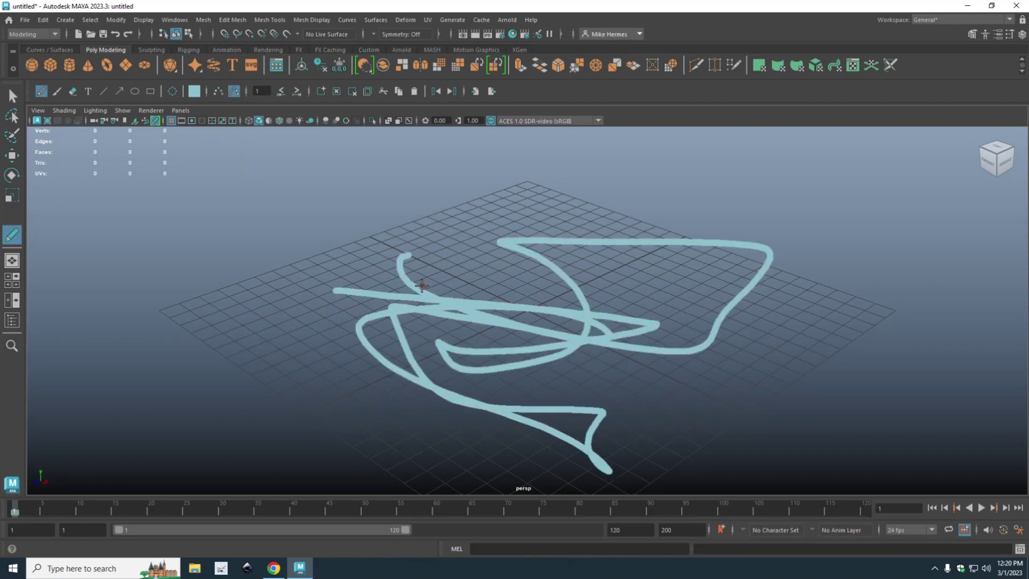
key("ctrl+z")
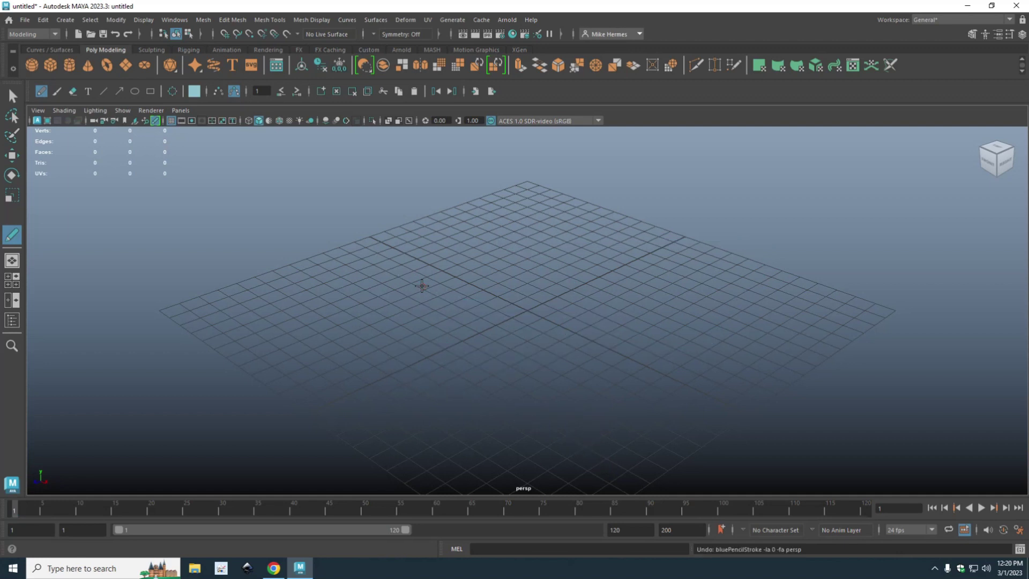
Draw a wavy brush curve across the grid, then paint broad strokes with a size-250 brush.
left_click(56, 93)
mouse_move(304, 294)
left_mouse_down()
mouse_move(313, 326)
mouse_move(368, 364)
mouse_move(400, 271)
mouse_move(446, 325)
mouse_move(655, 347)
left_mouse_up()
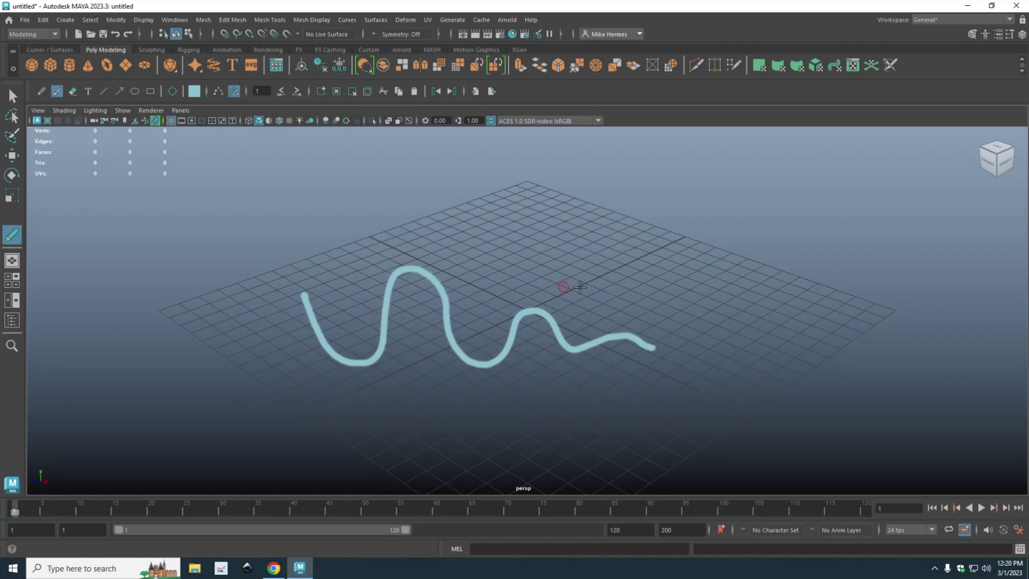
left_click_drag(556, 278, 630, 290)
mouse_move(608, 288)
left_mouse_down()
mouse_move(511, 279)
mouse_move(657, 298)
mouse_move(506, 282)
mouse_move(651, 300)
left_mouse_up()
left_click_drag(474, 253, 677, 299)
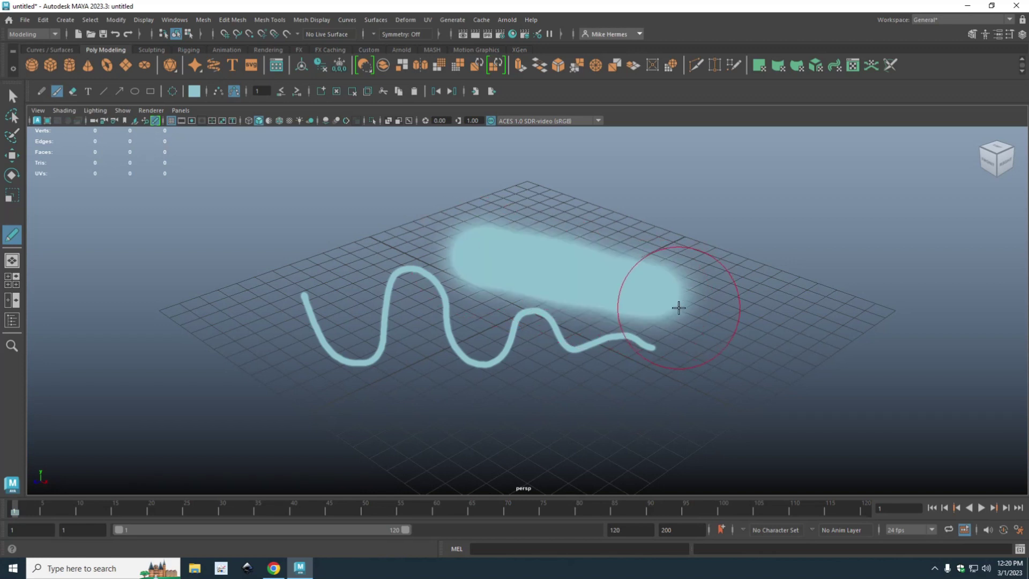
mouse_move(766, 276)
left_mouse_down()
mouse_move(659, 266)
mouse_move(650, 319)
mouse_move(595, 360)
mouse_move(509, 404)
mouse_move(373, 417)
mouse_move(323, 348)
mouse_move(405, 279)
mouse_move(343, 254)
mouse_move(308, 253)
left_mouse_up()
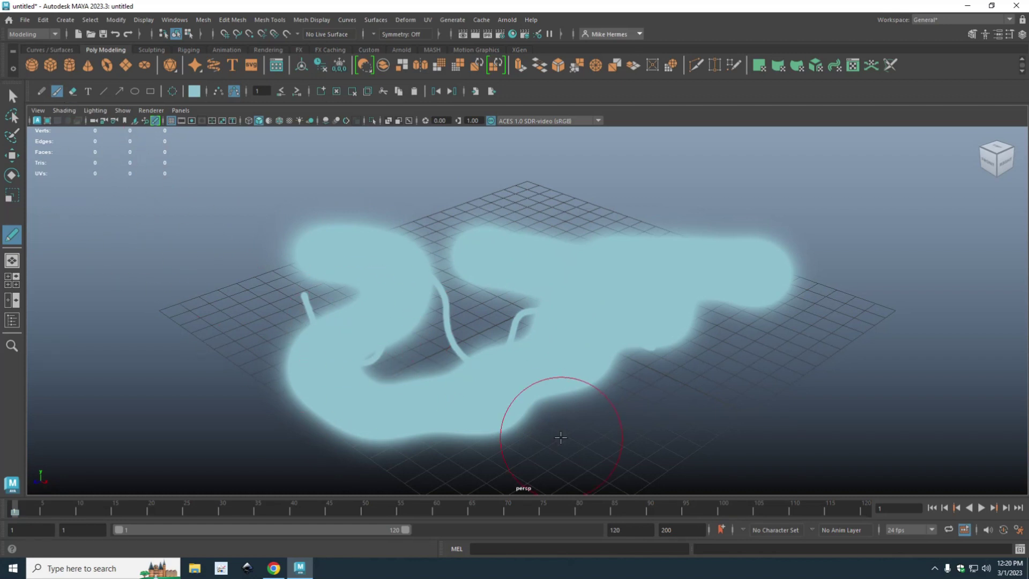
Sweep a size-250 eraser over every blue stroke until the grid is bare.
left_click(73, 92)
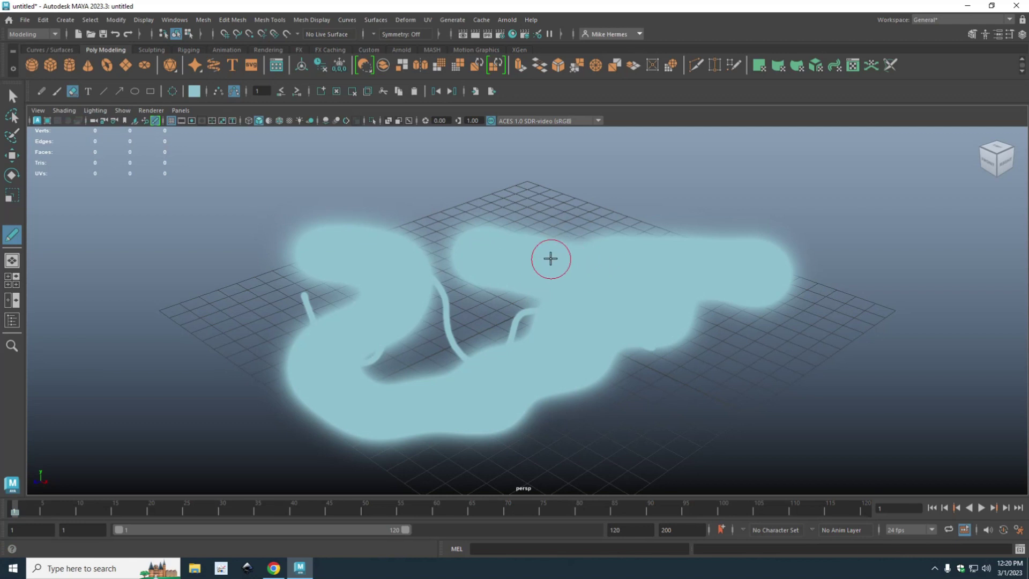
mouse_move(551, 261)
left_mouse_down()
mouse_move(682, 277)
mouse_move(551, 266)
mouse_move(524, 275)
mouse_move(691, 287)
mouse_move(582, 281)
mouse_move(553, 268)
left_mouse_up()
mouse_move(477, 248)
left_mouse_down()
mouse_move(436, 241)
mouse_move(452, 273)
mouse_move(365, 275)
mouse_move(339, 246)
mouse_move(526, 347)
mouse_move(411, 411)
mouse_move(530, 407)
mouse_move(606, 364)
mouse_move(616, 310)
mouse_move(547, 308)
mouse_move(673, 335)
mouse_move(804, 282)
mouse_move(349, 237)
mouse_move(301, 289)
left_mouse_up()
mouse_move(745, 320)
left_mouse_down()
mouse_move(338, 316)
mouse_move(397, 418)
mouse_move(477, 431)
mouse_move(326, 268)
mouse_move(353, 468)
left_mouse_up()
left_click_drag(596, 282, 916, 278)
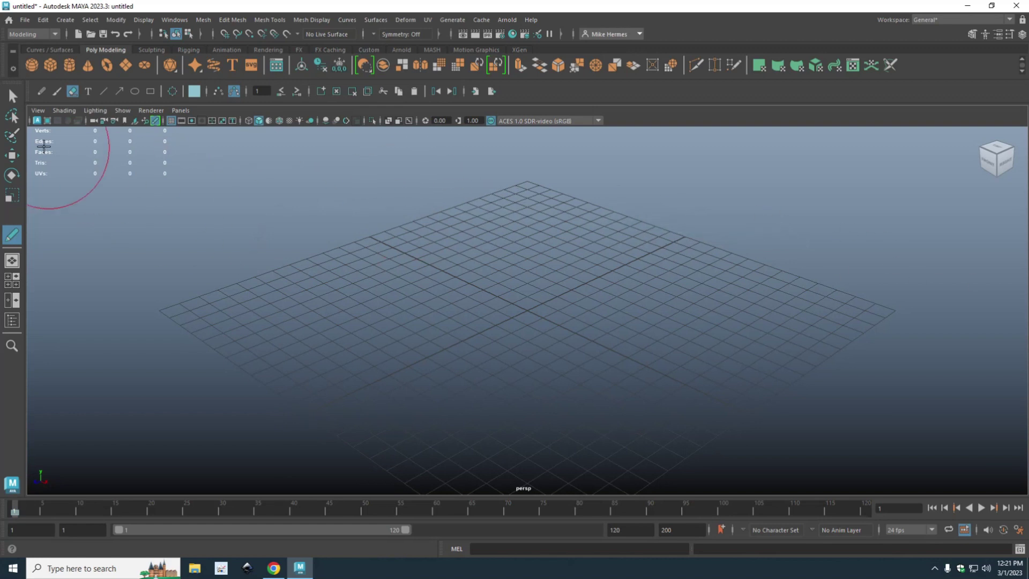
left_click(89, 92)
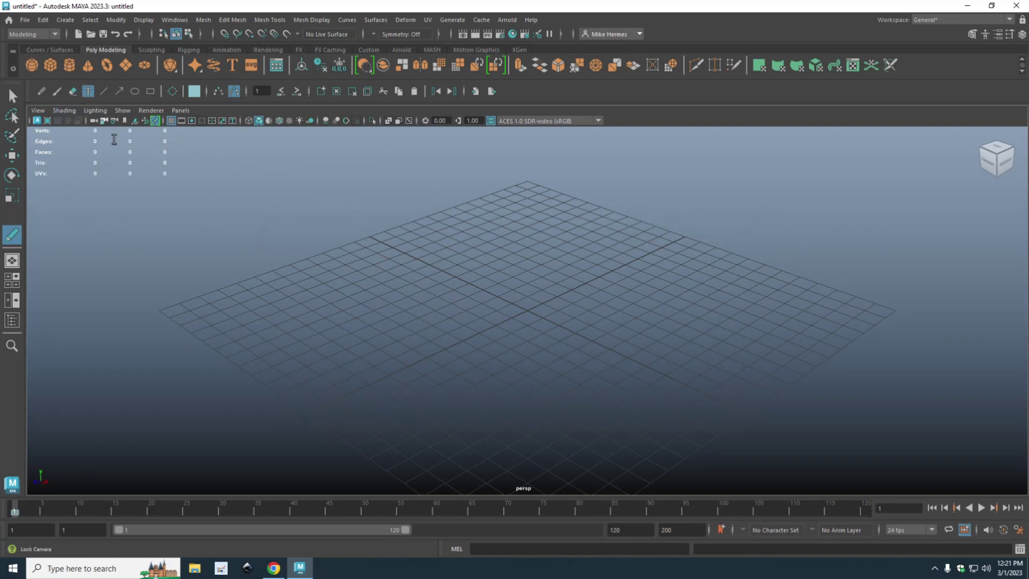
left_click(411, 320)
type("fhgksjfhgkjdsfghkljds")
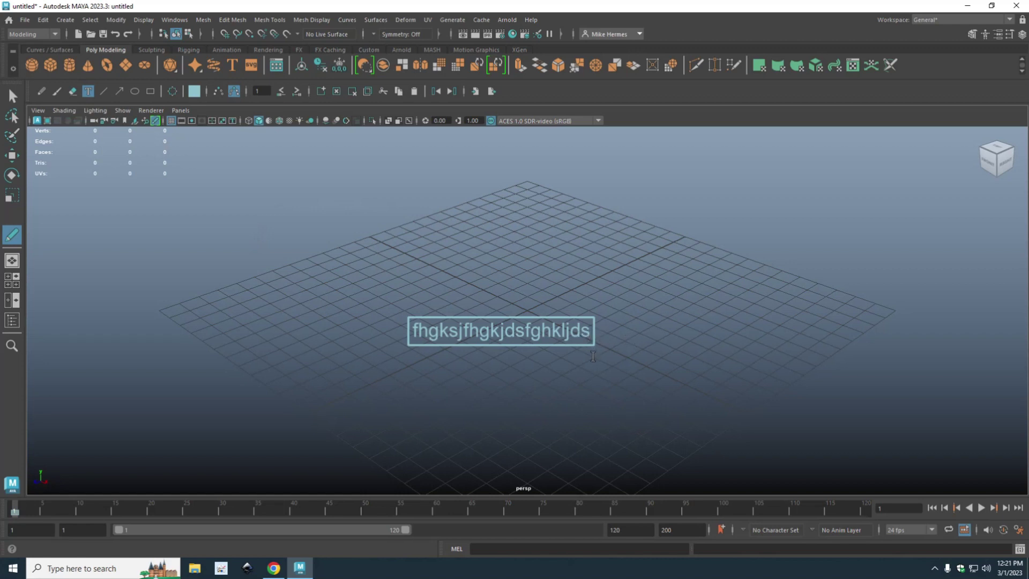
key("ctrl+BackSpace")
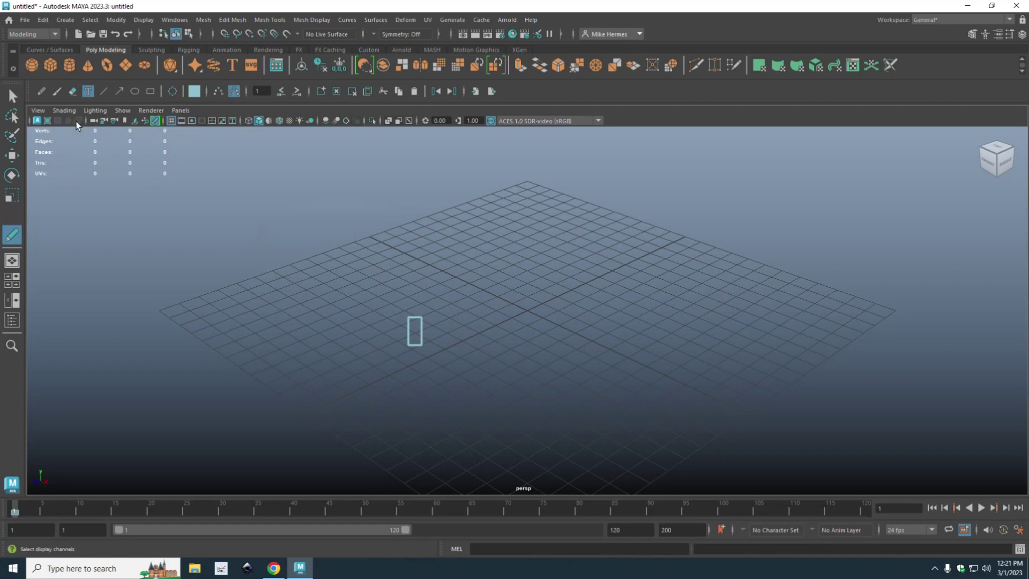
left_click(103, 91)
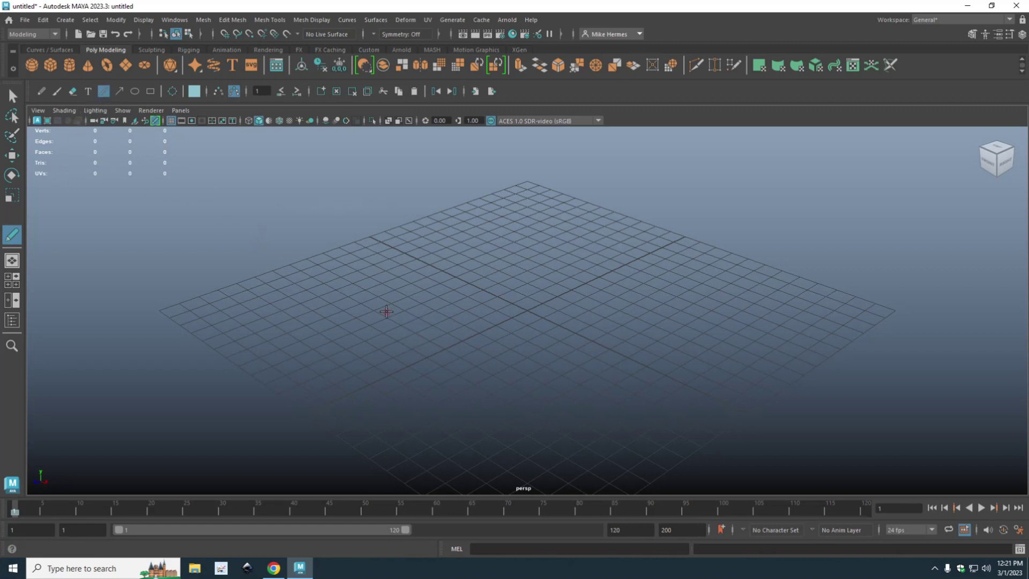
mouse_move(329, 314)
left_mouse_down()
mouse_move(420, 305)
mouse_move(624, 259)
mouse_move(671, 381)
mouse_move(772, 308)
mouse_move(449, 278)
mouse_move(597, 338)
mouse_move(583, 351)
left_mouse_up()
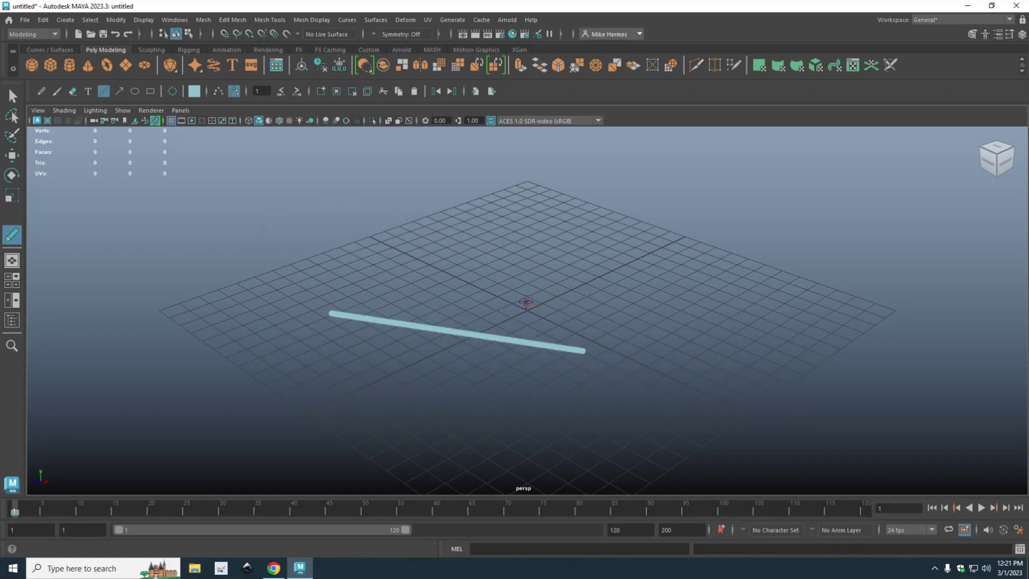
left_click_drag(527, 302, 606, 320)
left_click_drag(507, 285, 641, 325)
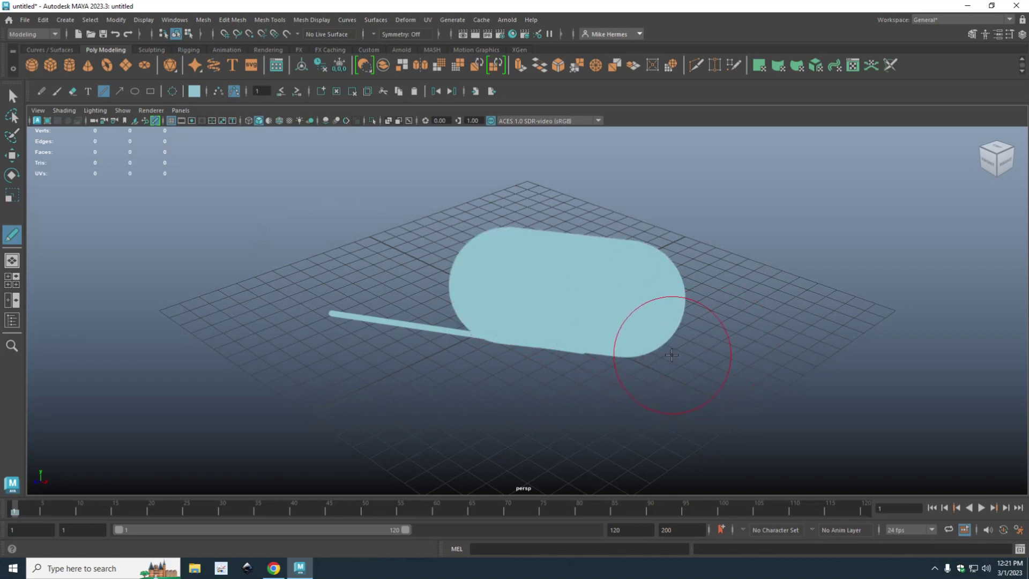
key("ctrl+z")
key("ctrl+z")
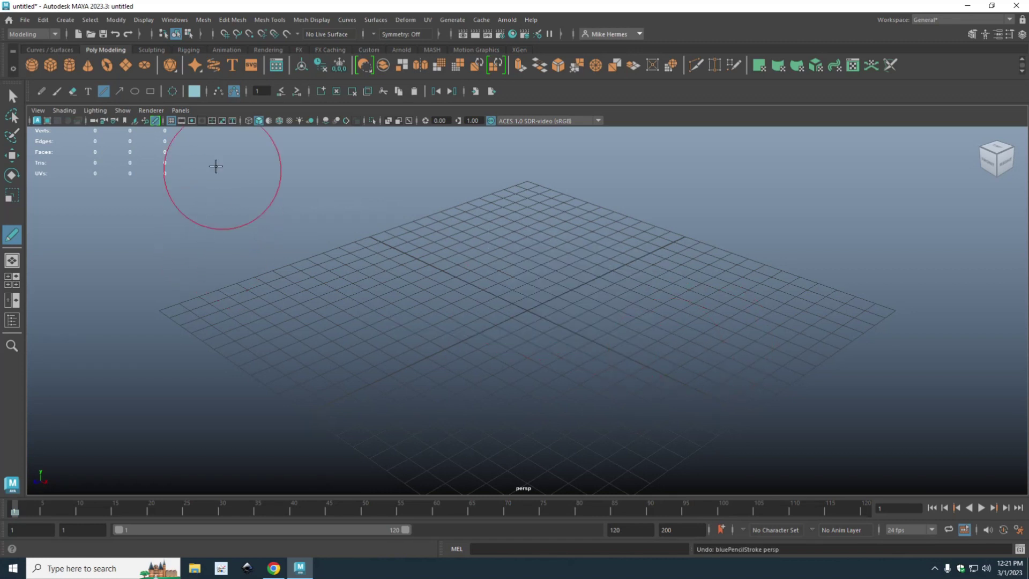
Draw a long arrow pointing right across the grid.
left_click(119, 91)
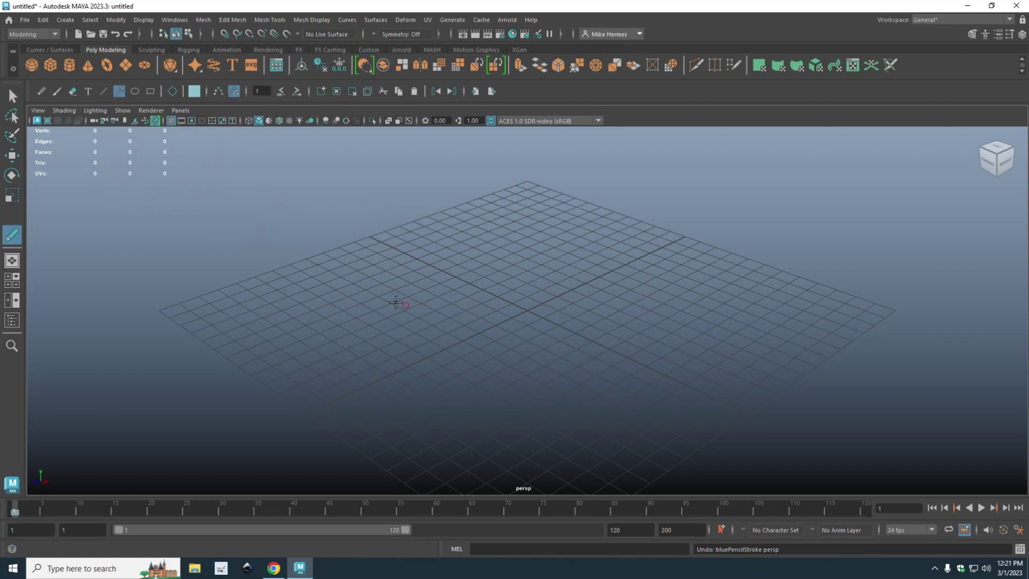
mouse_move(321, 290)
left_mouse_down()
mouse_move(650, 328)
mouse_move(616, 413)
mouse_move(592, 248)
mouse_move(661, 303)
left_mouse_up()
mouse_move(666, 349)
left_mouse_down()
mouse_move(658, 295)
mouse_move(781, 300)
left_mouse_up()
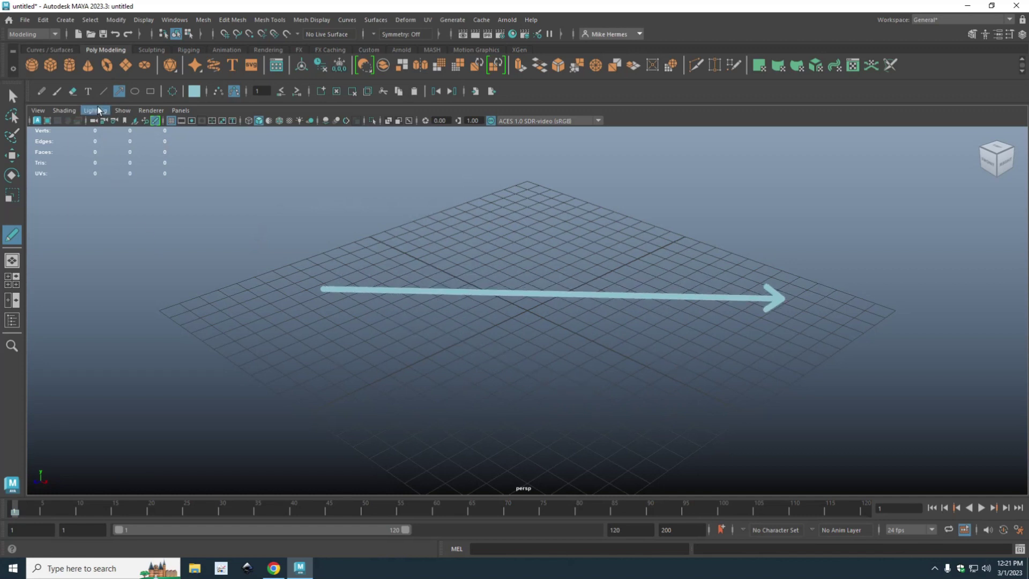
Add two ellipses near the arrow and a rectangle above it, left of the ellipse.
left_click(135, 92)
mouse_move(494, 217)
left_mouse_down()
mouse_move(606, 261)
mouse_move(546, 346)
mouse_move(704, 405)
mouse_move(536, 375)
mouse_move(545, 351)
mouse_move(714, 412)
mouse_move(702, 401)
mouse_move(692, 279)
left_mouse_up()
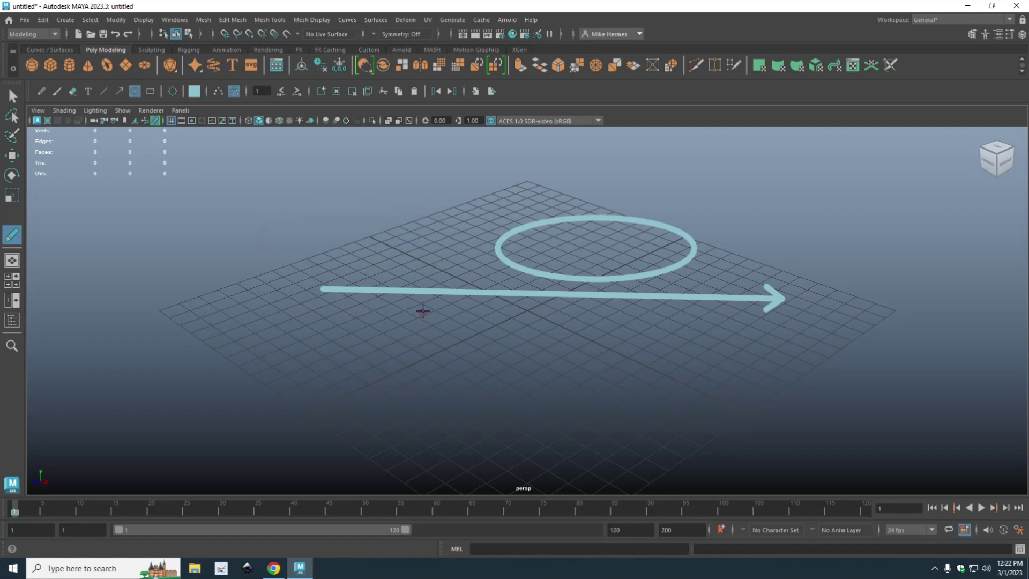
mouse_move(428, 333)
left_mouse_down()
mouse_move(552, 453)
mouse_move(481, 334)
mouse_move(588, 465)
mouse_move(545, 470)
mouse_move(550, 450)
mouse_move(511, 443)
mouse_move(548, 449)
left_mouse_up()
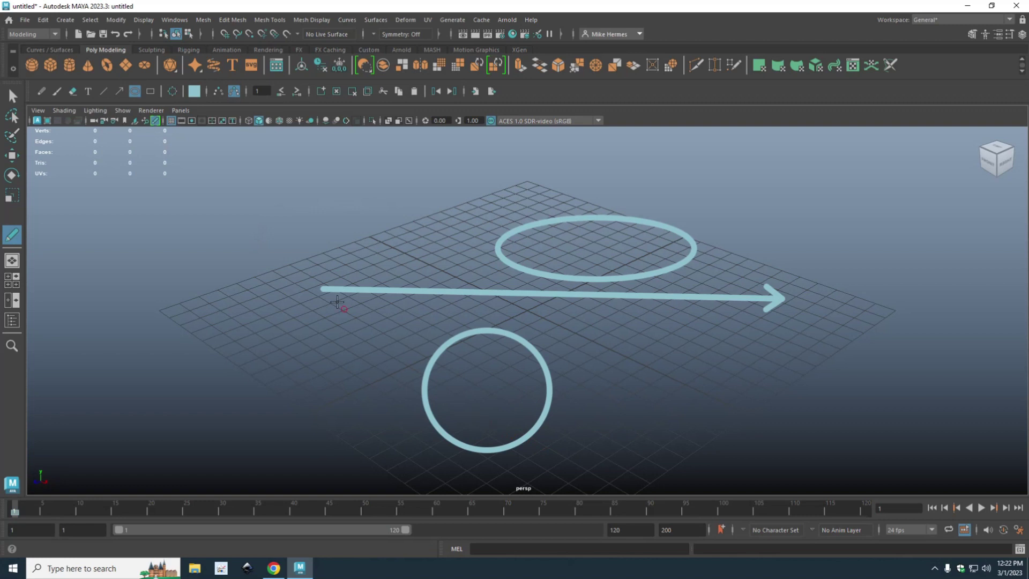
left_click(150, 92)
left_click_drag(302, 177, 438, 261)
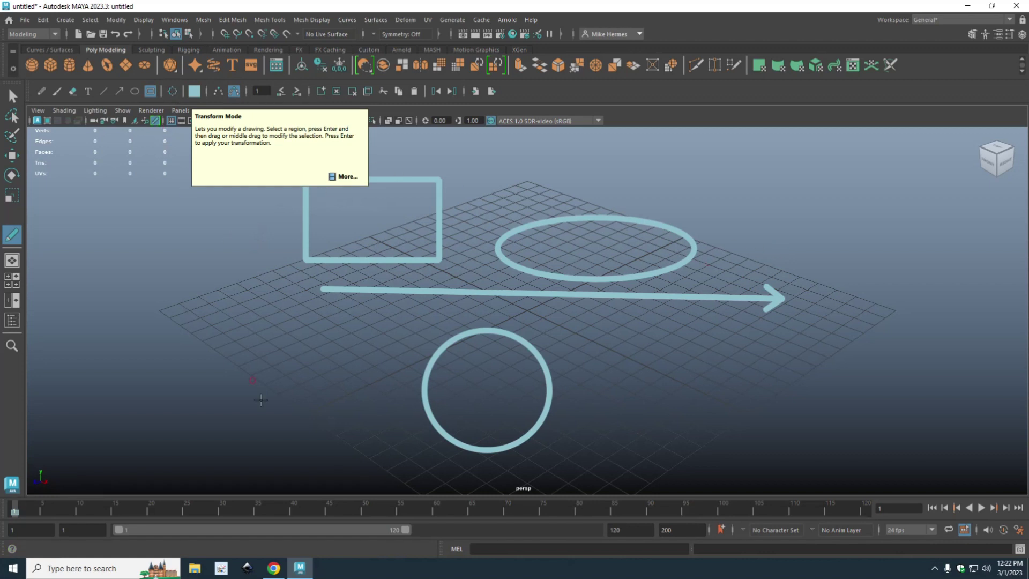
Select the circle below the arrow with Transform and drag it to the lower left.
left_click(173, 92)
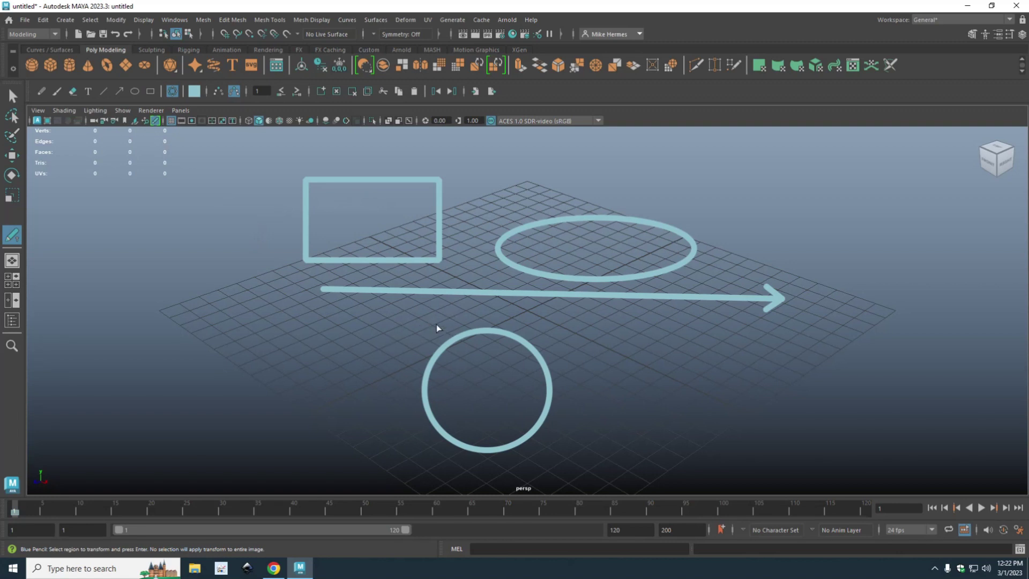
mouse_move(368, 315)
left_mouse_down()
mouse_move(533, 345)
mouse_move(608, 464)
mouse_move(599, 483)
left_mouse_up()
left_click_drag(600, 483, 598, 482)
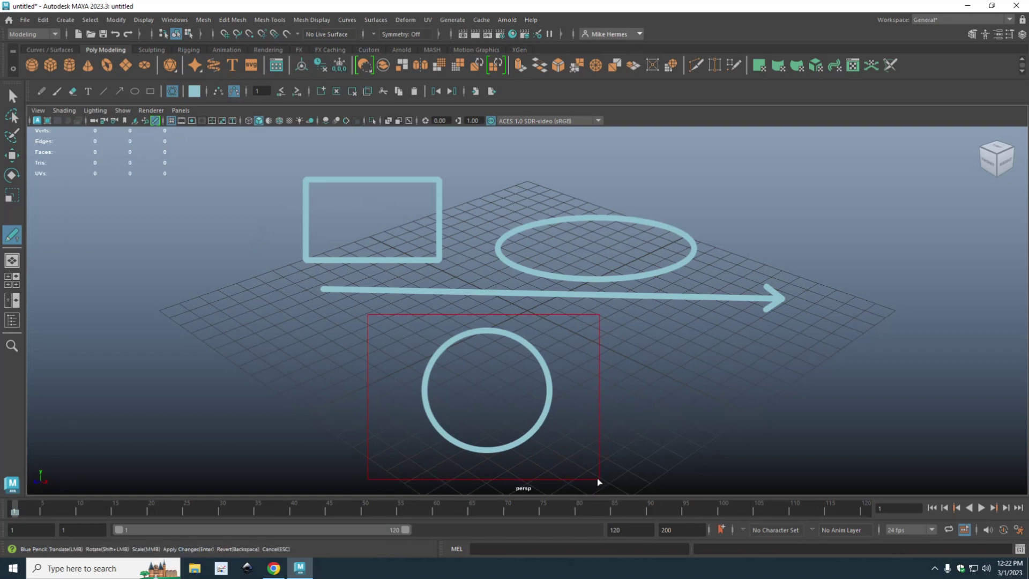
mouse_move(542, 408)
left_mouse_down()
mouse_move(690, 417)
mouse_move(865, 289)
mouse_move(695, 345)
mouse_move(288, 324)
mouse_move(505, 363)
mouse_move(359, 396)
left_mouse_up()
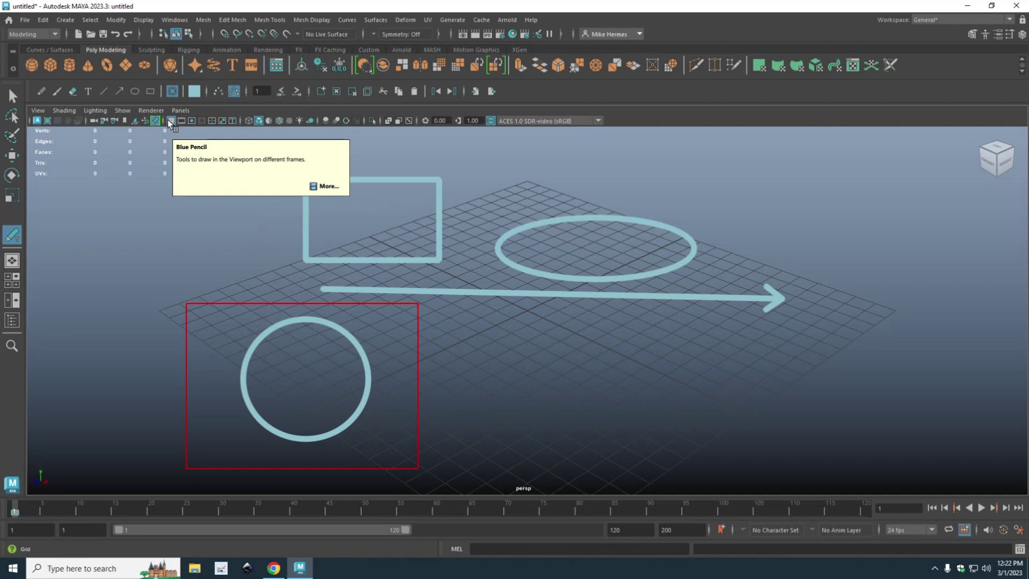
Set the draw colour to red and pencil a looping scribble beside the circle.
double_click(194, 94)
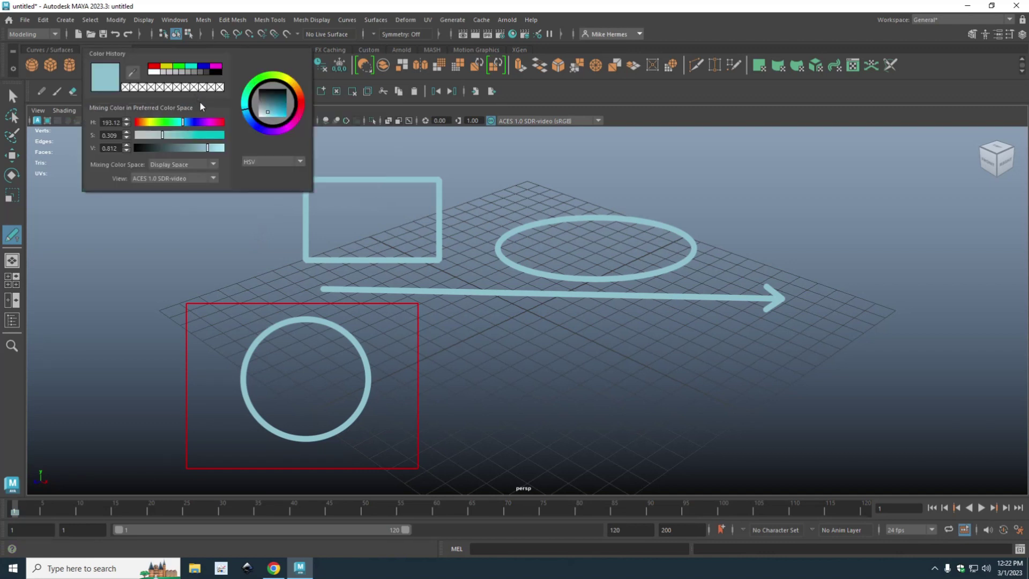
left_click(154, 67)
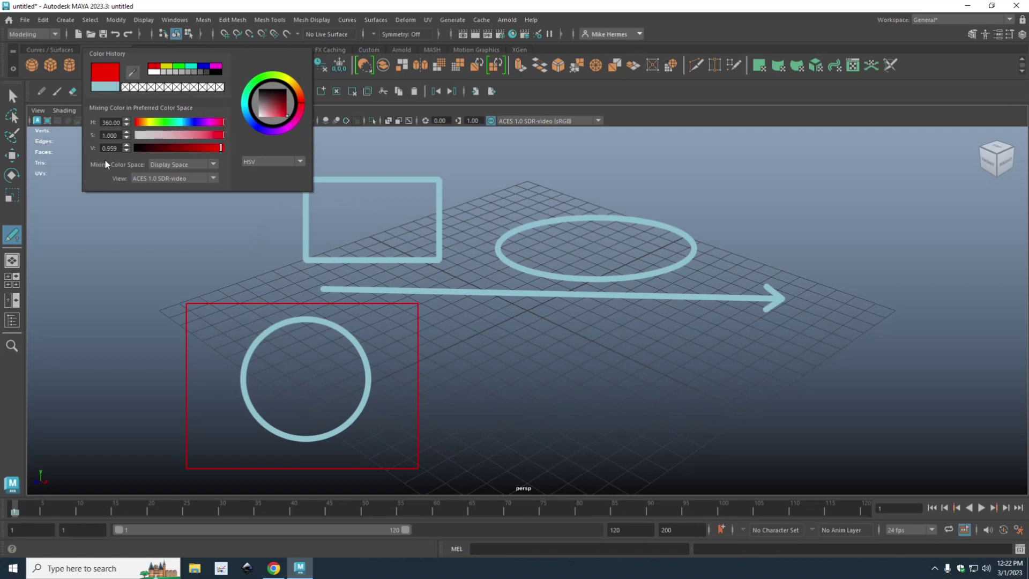
left_click(42, 92)
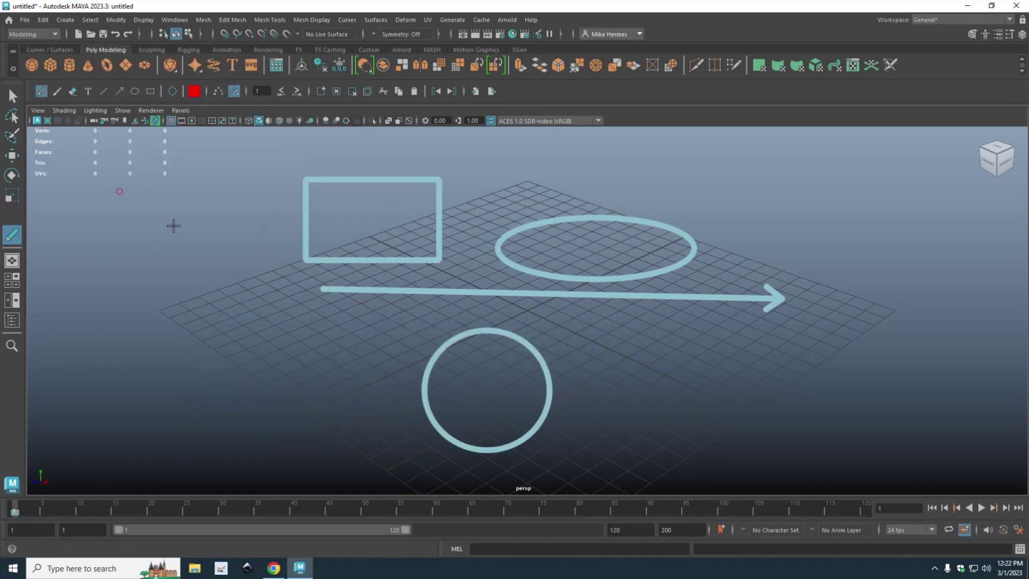
mouse_move(638, 368)
left_mouse_down()
mouse_move(663, 446)
mouse_move(616, 360)
mouse_move(603, 307)
left_mouse_up()
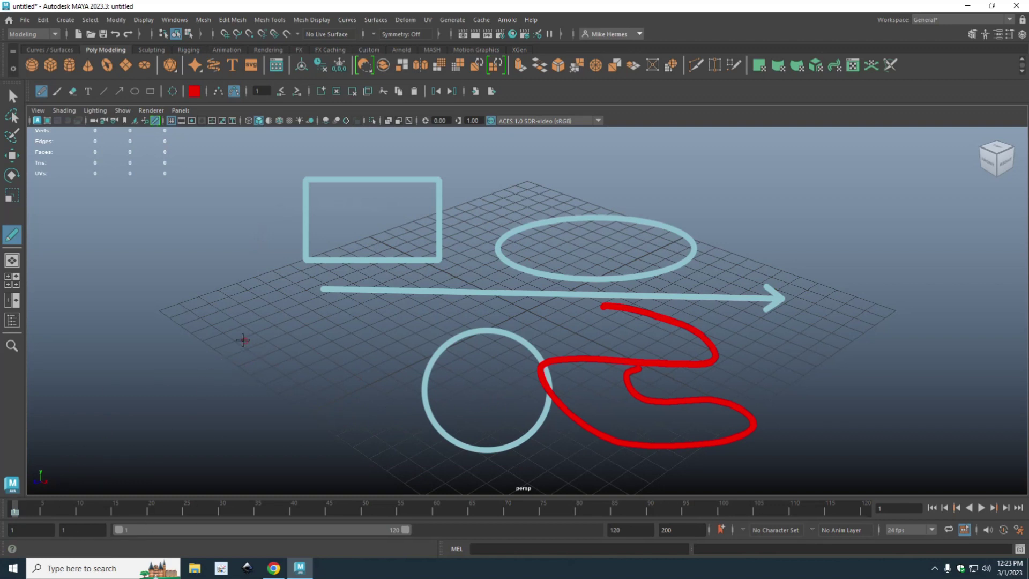
Draw a red stick figure on the left with head, body, legs and arm.
mouse_move(222, 263)
left_mouse_down()
mouse_move(243, 307)
mouse_move(220, 274)
left_mouse_up()
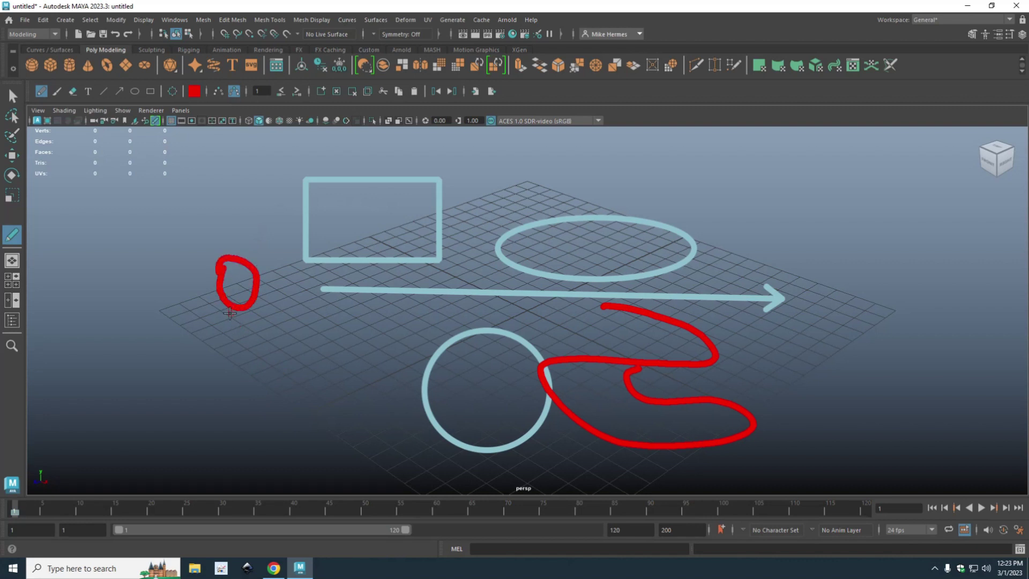
mouse_move(229, 312)
left_mouse_down()
mouse_move(213, 416)
mouse_move(152, 441)
left_mouse_up()
left_click_drag(227, 411, 261, 441)
mouse_move(189, 318)
left_mouse_down()
mouse_move(222, 348)
mouse_move(287, 327)
left_mouse_up()
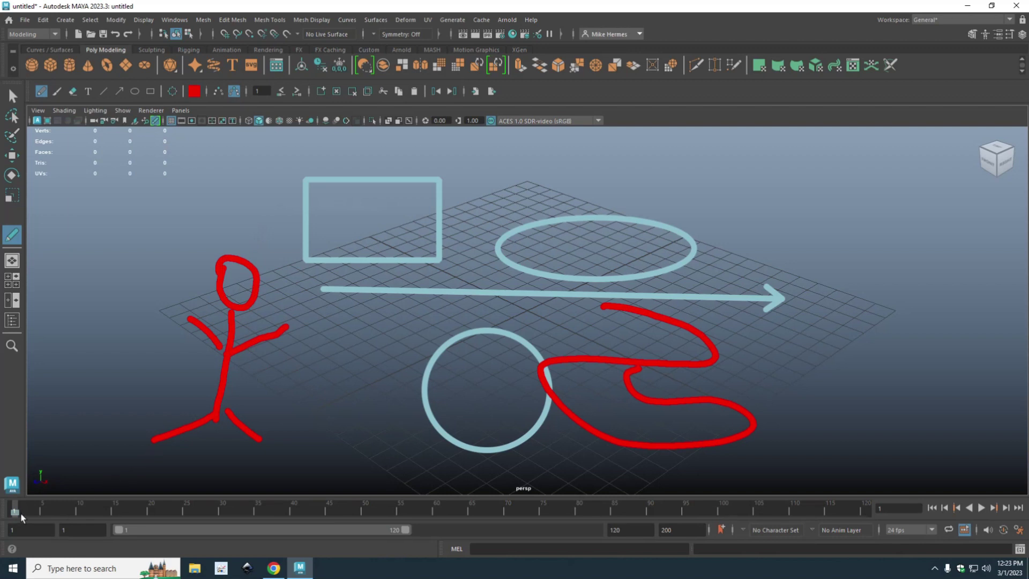
Go to frame 2 and set the draw colour to green.
left_click(21, 514)
left_click(194, 93)
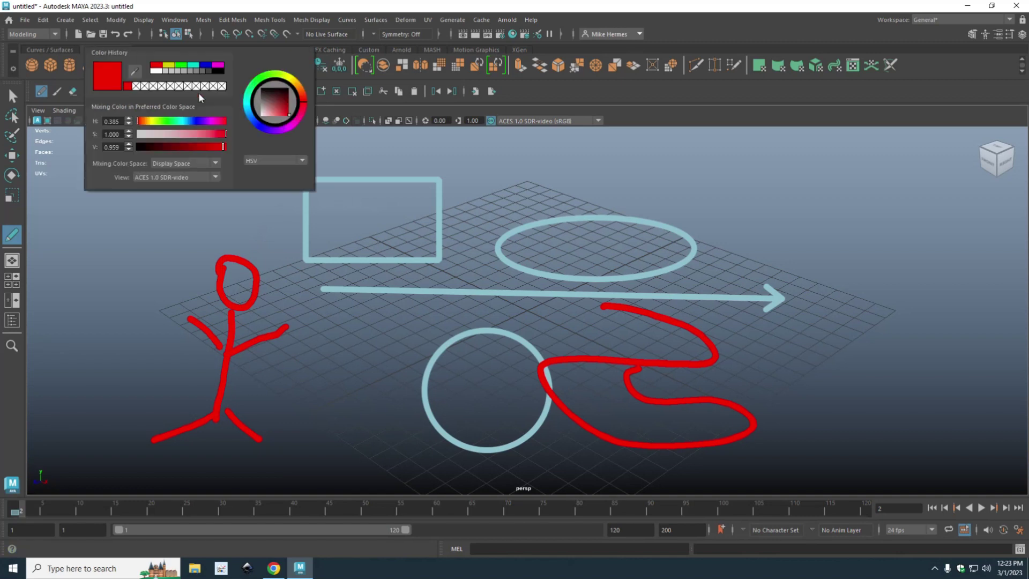
left_click(186, 66)
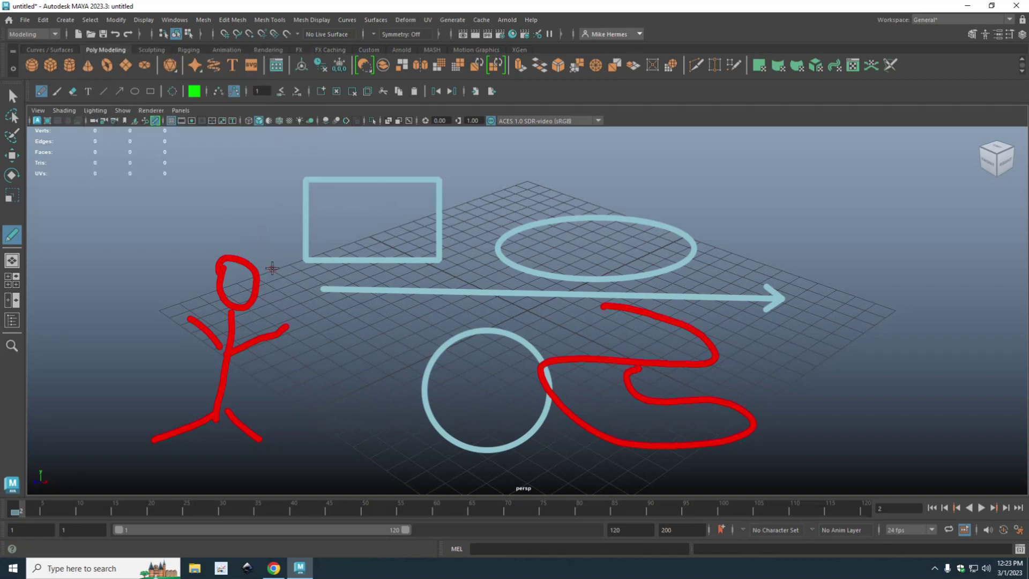
key("Delete")
Draw a green stick figure with head, body, both arms and both legs.
mouse_move(267, 262)
left_mouse_down()
mouse_move(251, 277)
mouse_move(265, 294)
mouse_move(285, 264)
mouse_move(273, 256)
mouse_move(263, 280)
mouse_move(287, 418)
left_mouse_up()
left_click_drag(266, 343, 235, 374)
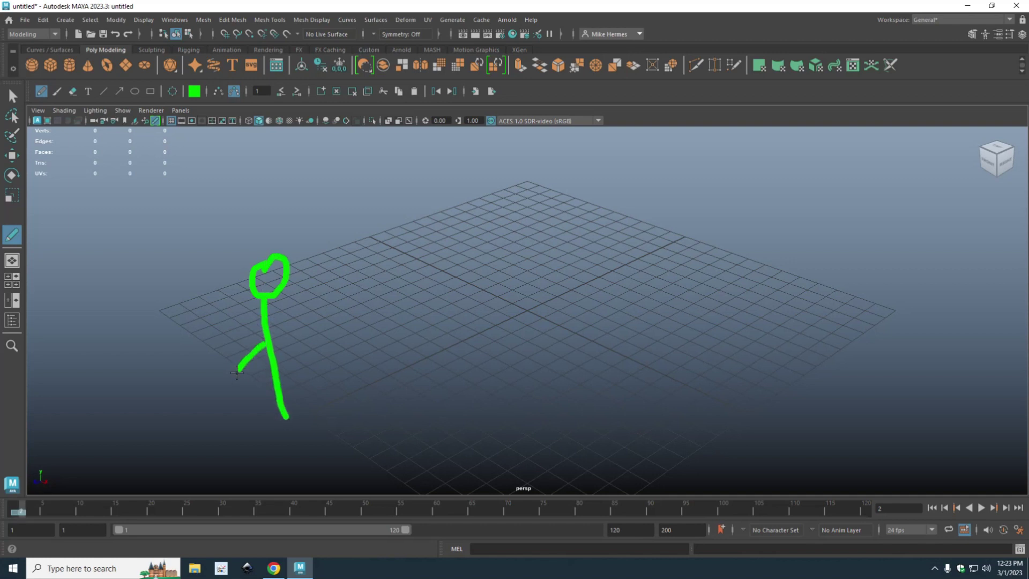
left_click_drag(268, 343, 306, 368)
mouse_move(284, 411)
left_mouse_down()
mouse_move(273, 444)
mouse_move(331, 440)
left_mouse_up()
left_click(292, 410)
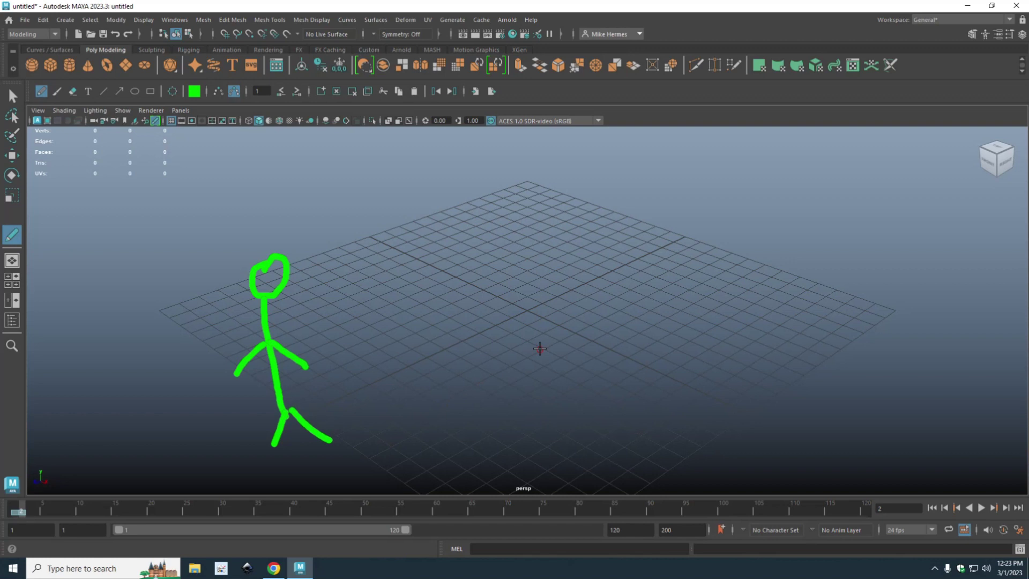
Turn on Ghost Previous so frame 1's sketches show behind the figure.
left_click(218, 91)
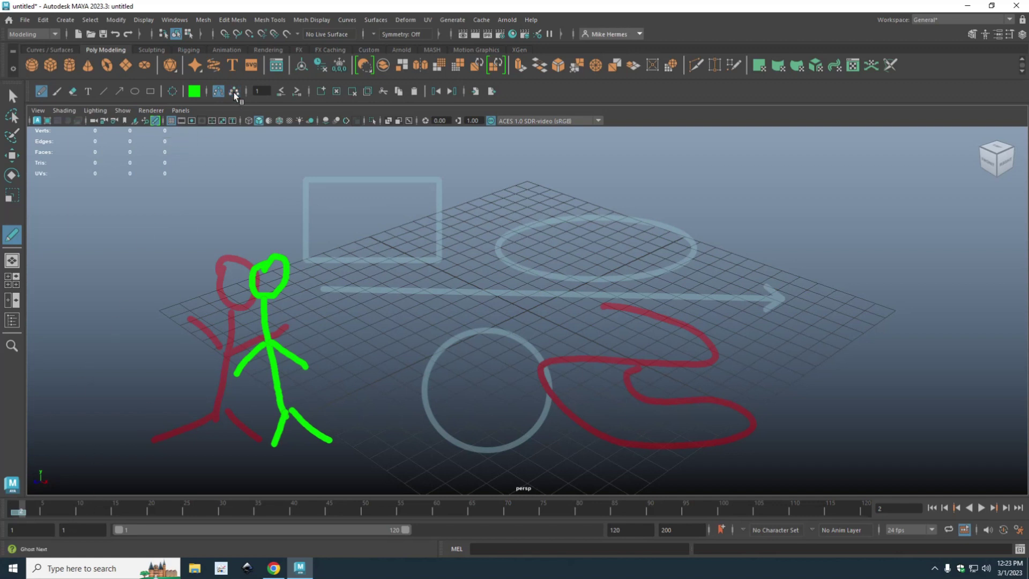
left_click(215, 92)
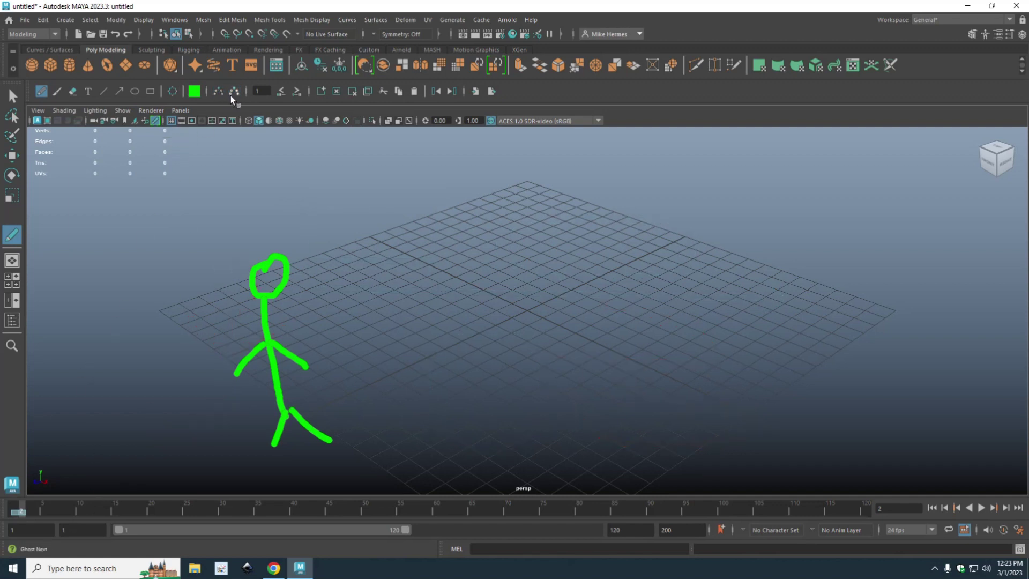
left_click(218, 93)
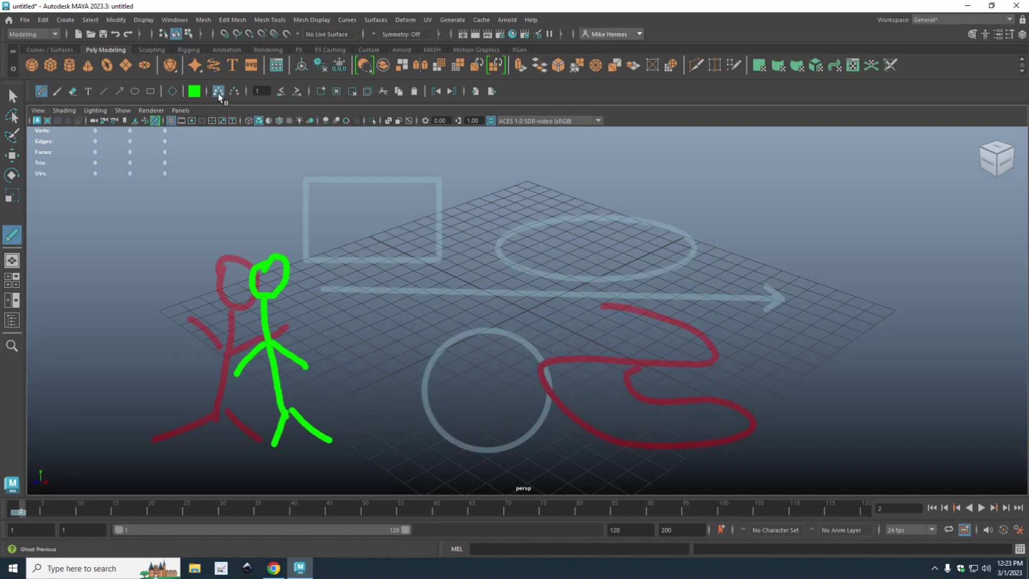